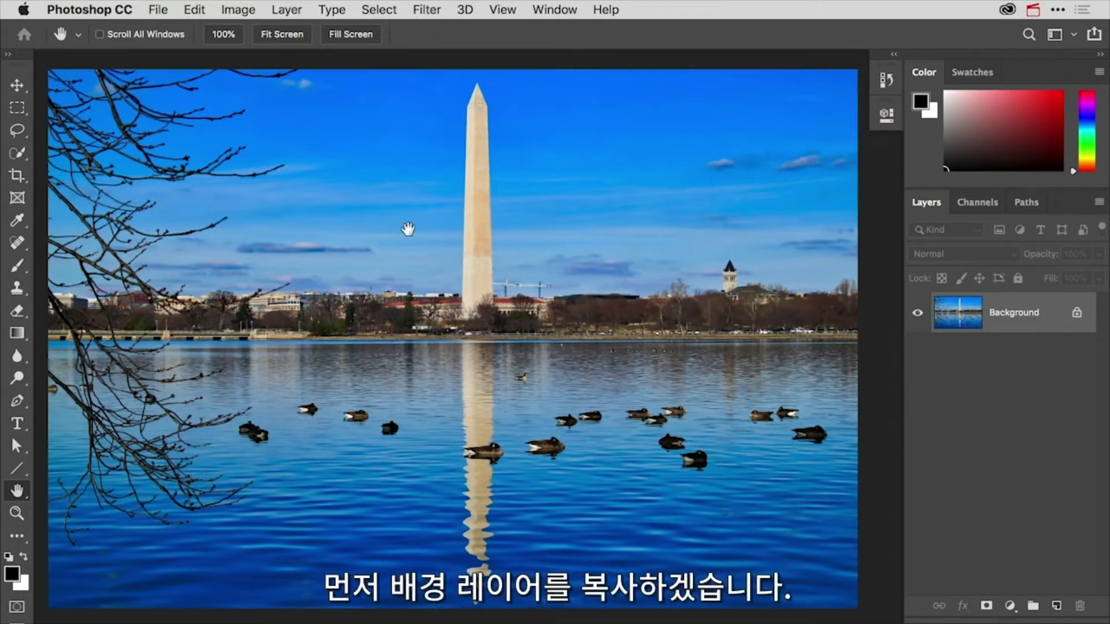
- Copy the Background photo into a new Layer 1 using Layer Via Copy
click(292, 12)
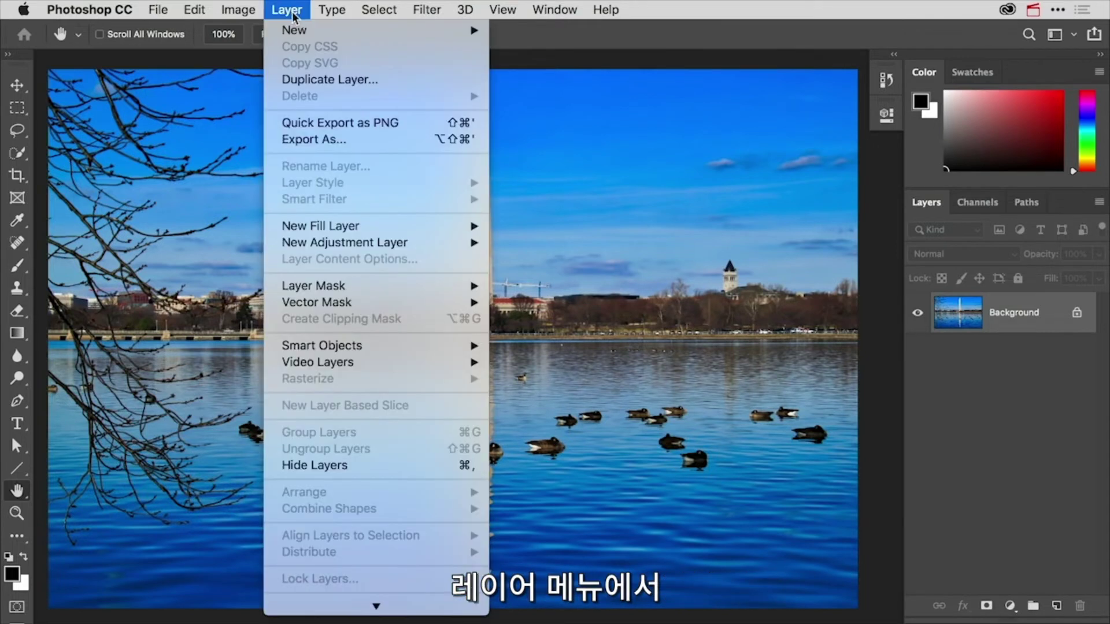
mouse_move(347, 31)
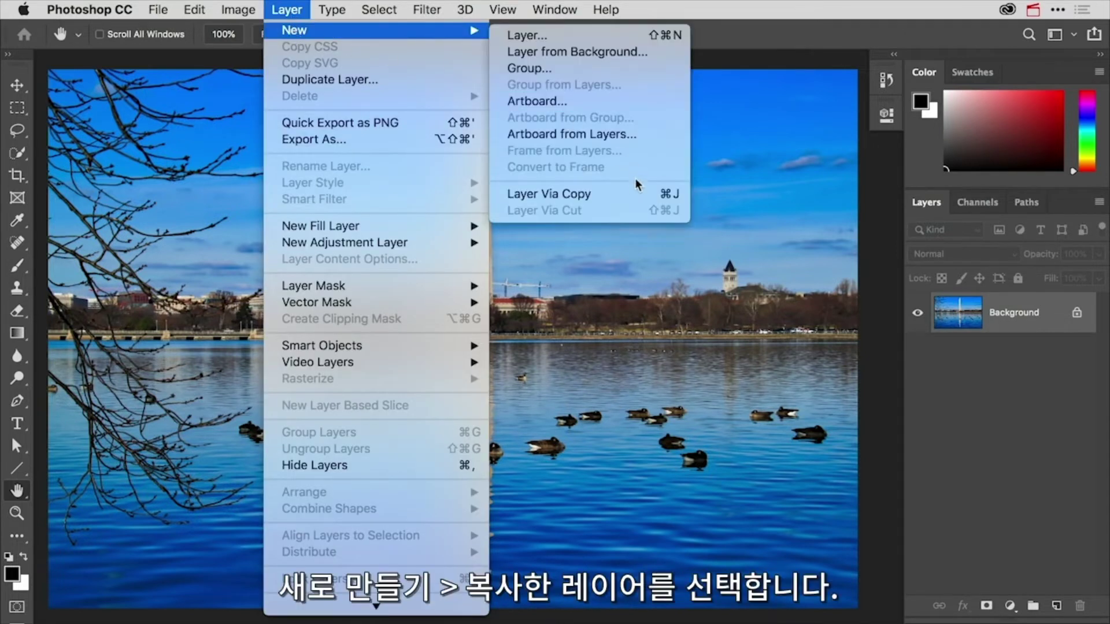
click(604, 196)
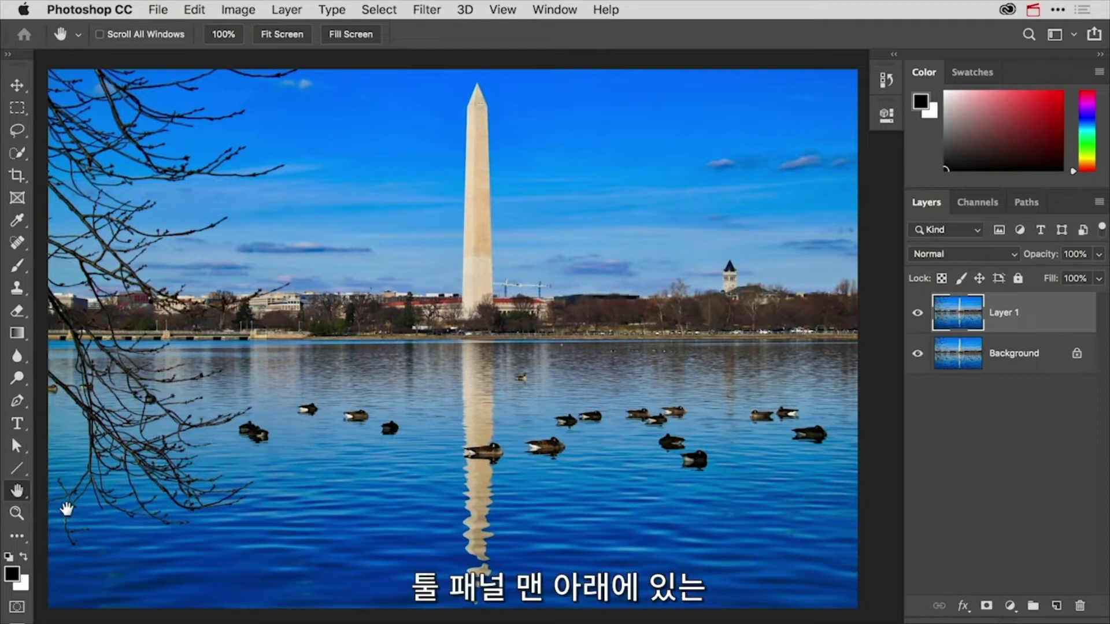
- Zoom to 100% and move down to the geese in the monument's water reflection
double_click(17, 513)
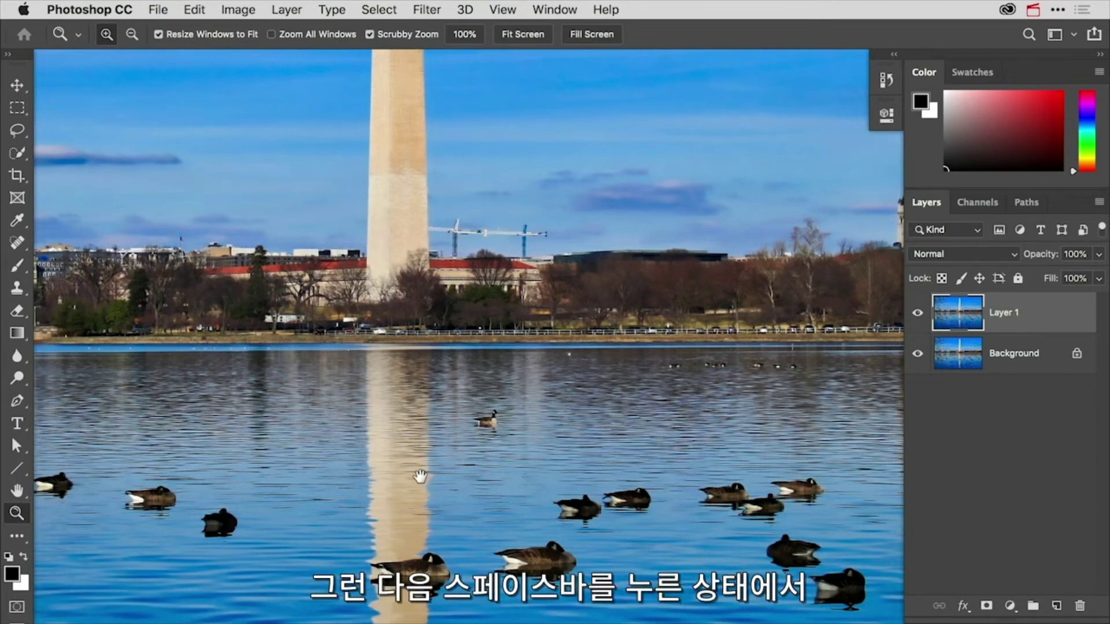
drag(415, 473, 412, 467)
scroll(422, 405, down, 5)
scroll(431, 312, down, 5)
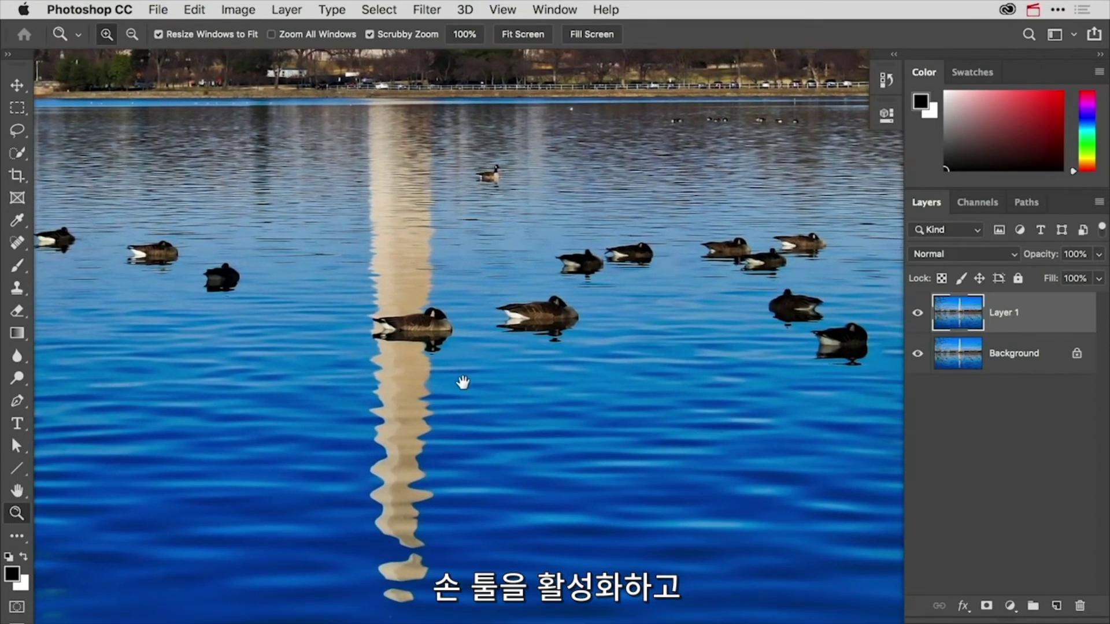
scroll(463, 347, down, 2)
scroll(468, 319, down, 1)
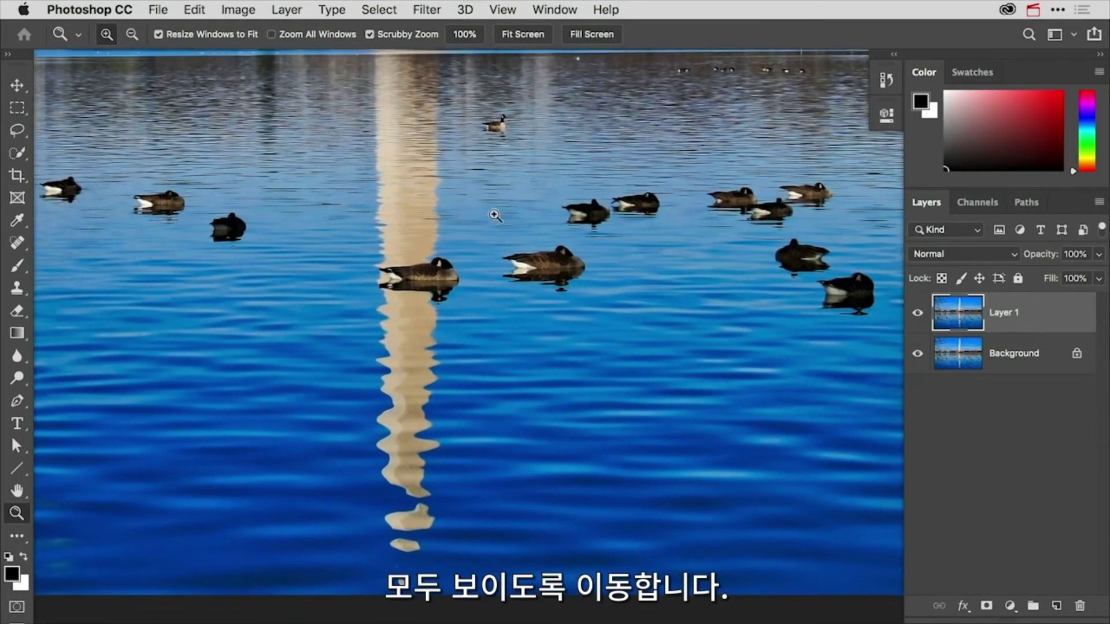
- Choose the Spot Healing Brush Tool from the healing tools flyout
click(19, 244)
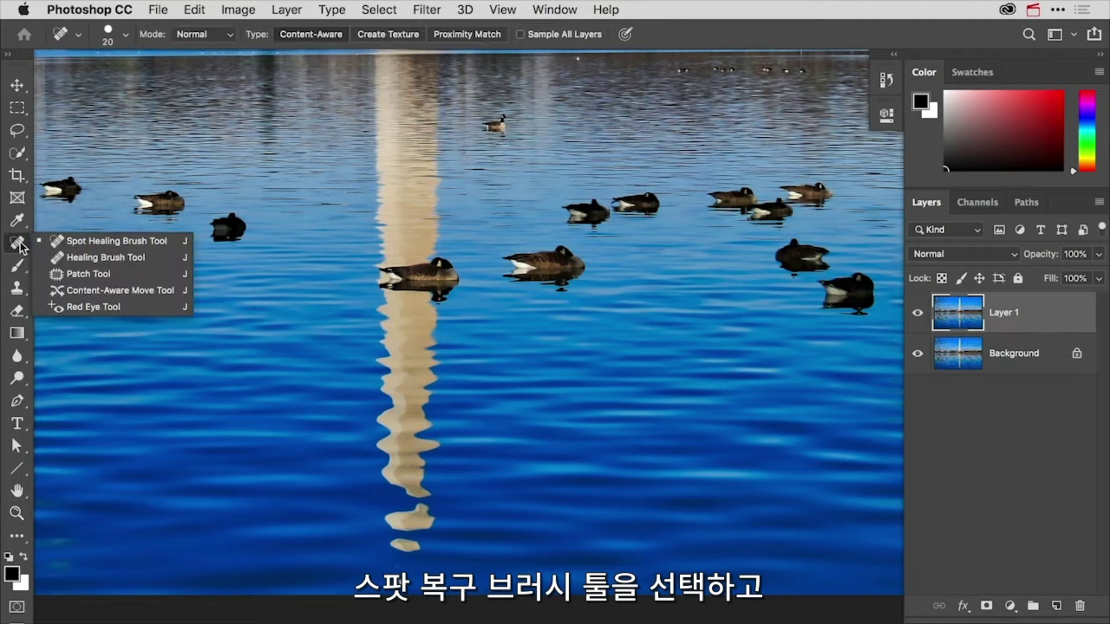
click(70, 241)
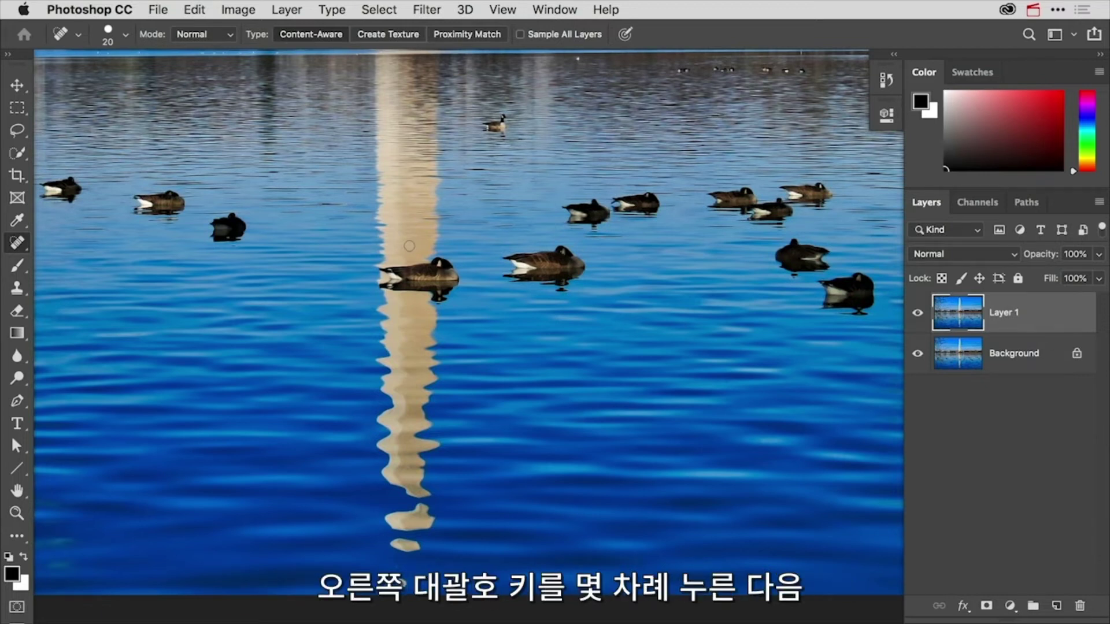
- Resize the healing brush with the bracket keys to about 45 pixels
key(bracketright)
key(bracketright)
key(bracketright)
key(bracketright)
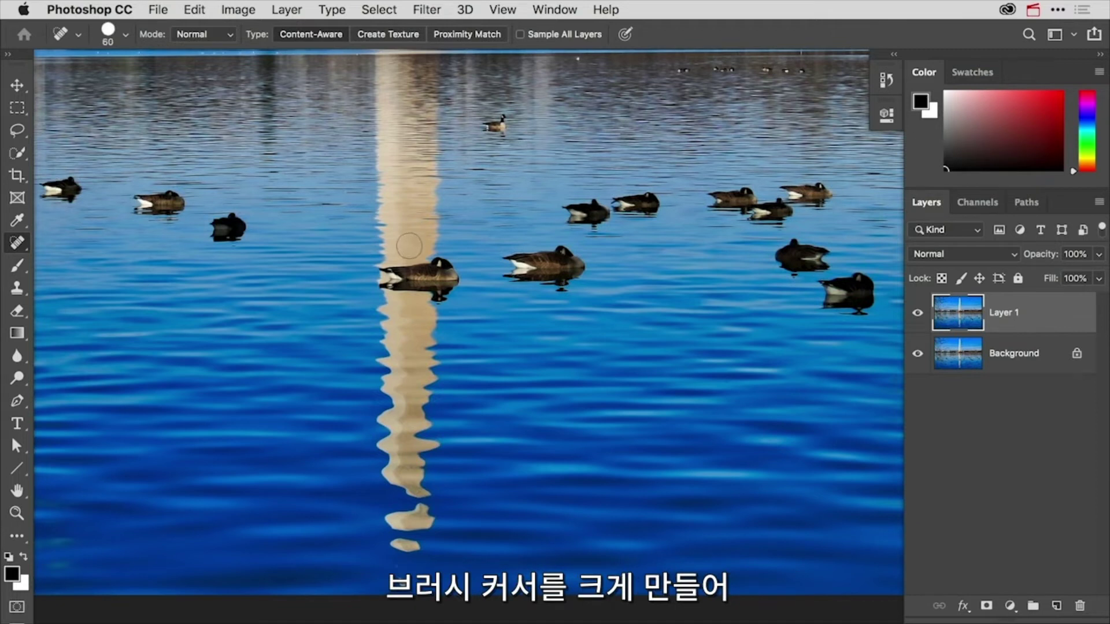
key(bracketright)
key(bracketright)
key(bracketright)
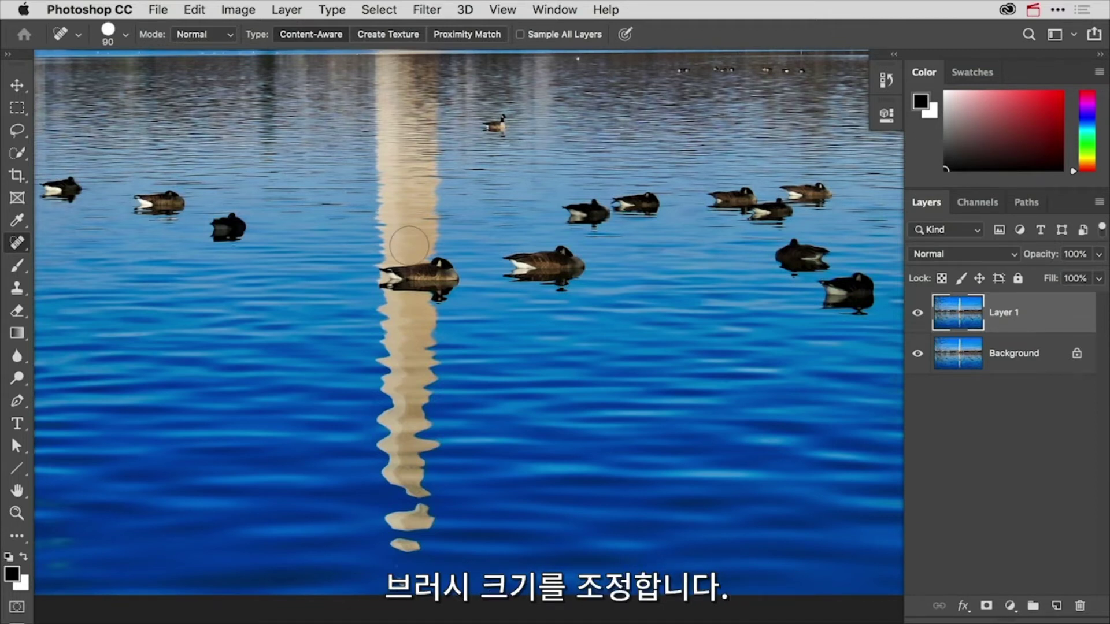
key(bracketleft)
key(bracketleft)
key(bracketleft)
key(bracketleft)
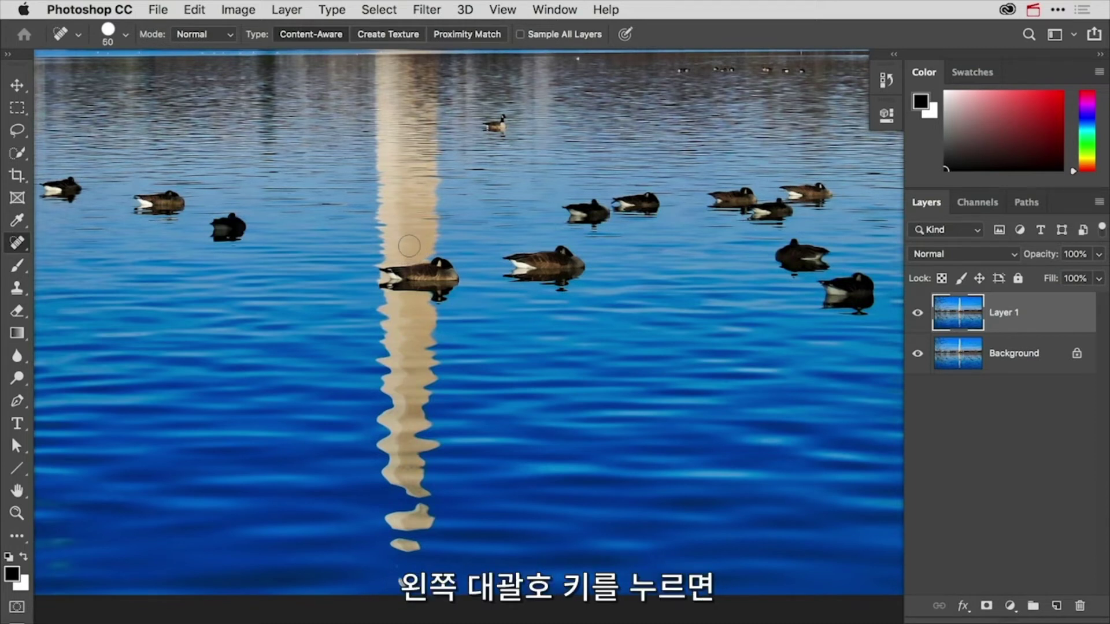
key(bracketleft)
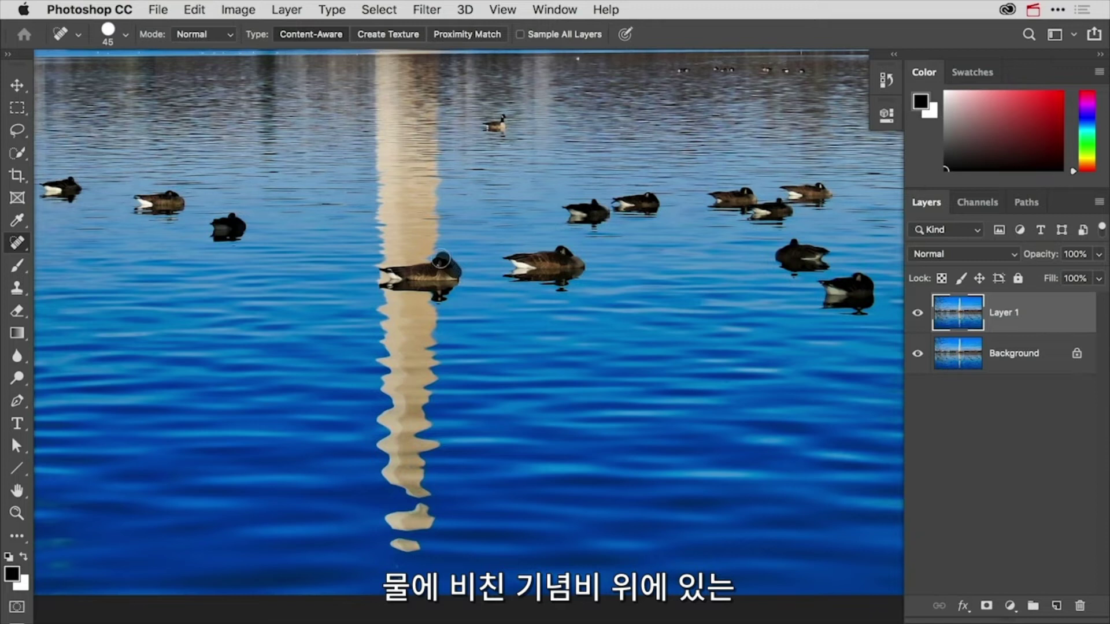
- Heal away the goose on the reflection, then touch up the leftover dark spots
mouse_move(440, 260)
mouse_down()
mouse_move(379, 270)
mouse_move(381, 289)
mouse_move(440, 303)
mouse_move(456, 277)
mouse_move(396, 277)
mouse_move(435, 279)
mouse_up()
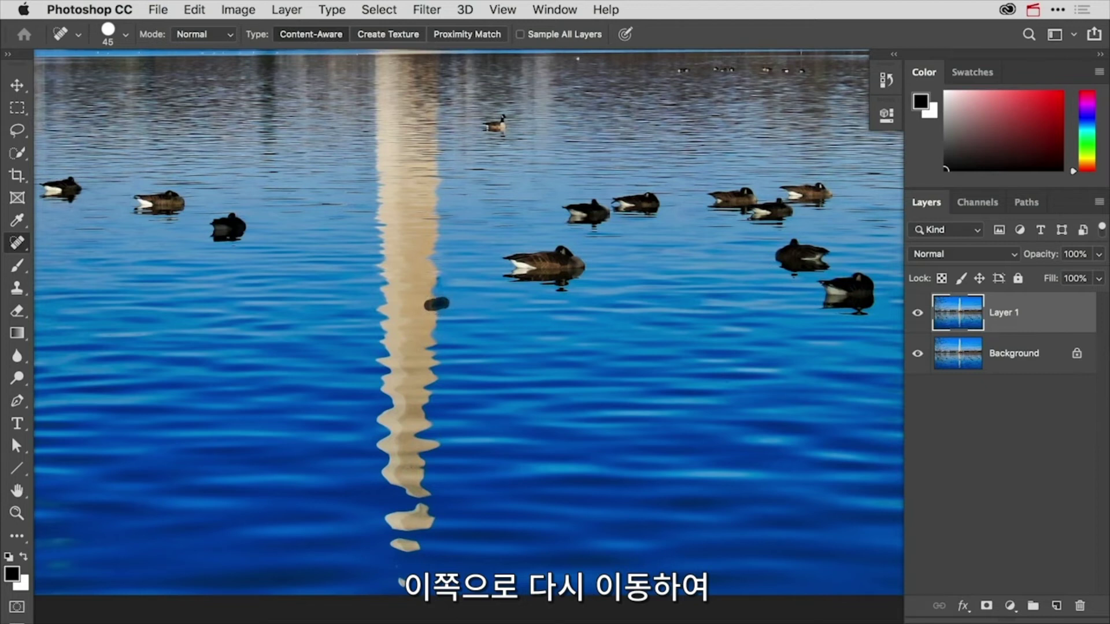
click(436, 303)
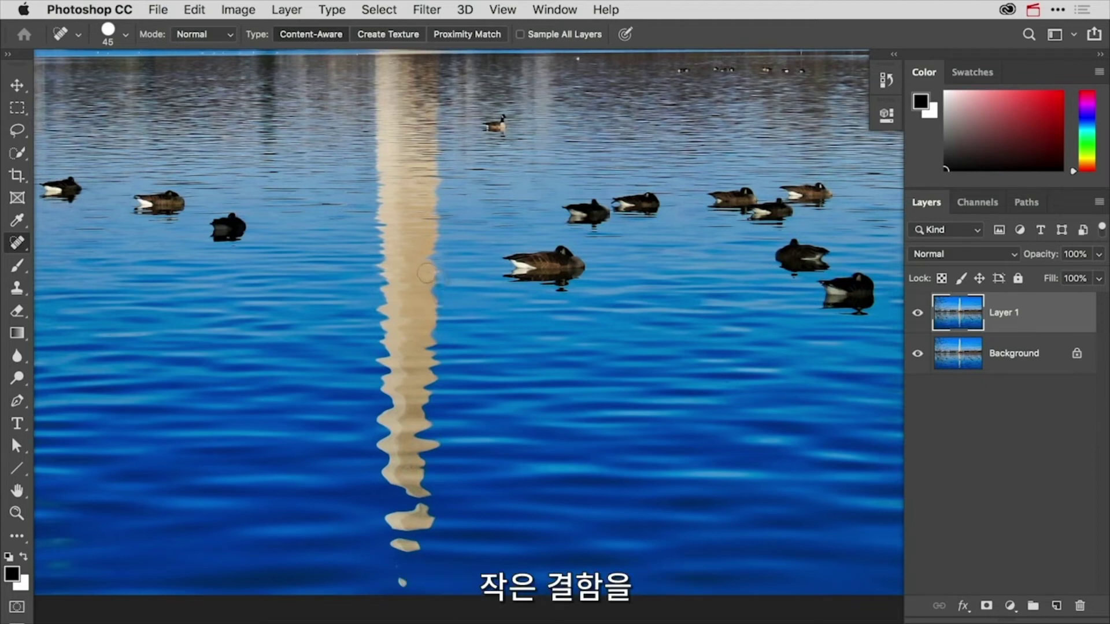
drag(426, 273, 438, 273)
click(438, 306)
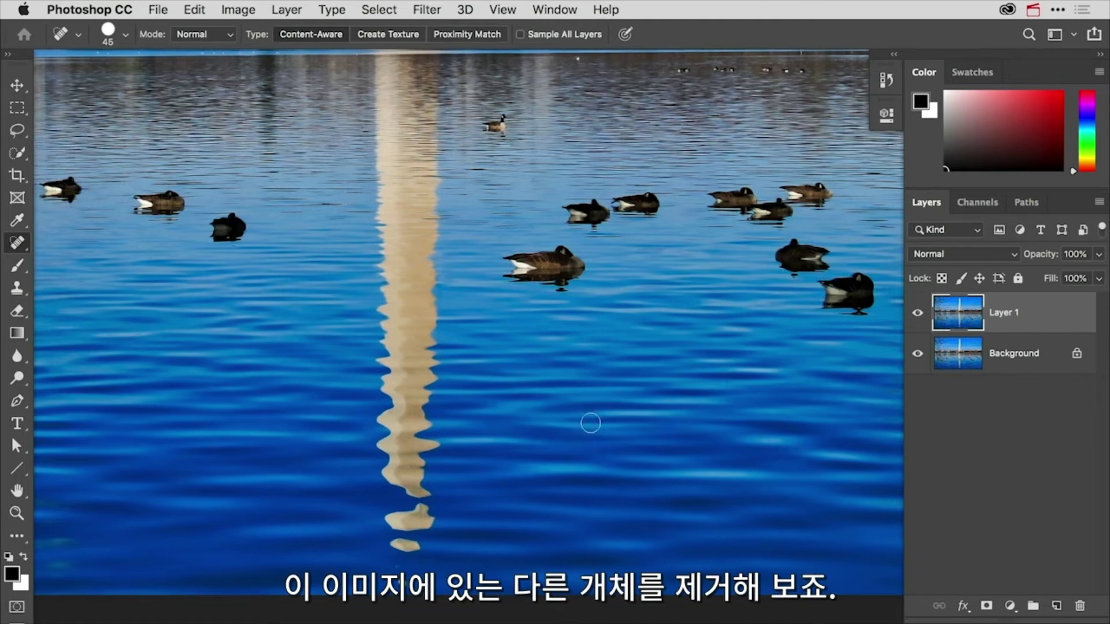
- Pan up to the skyline and zoom in on the construction cranes beside the monument
key(space)
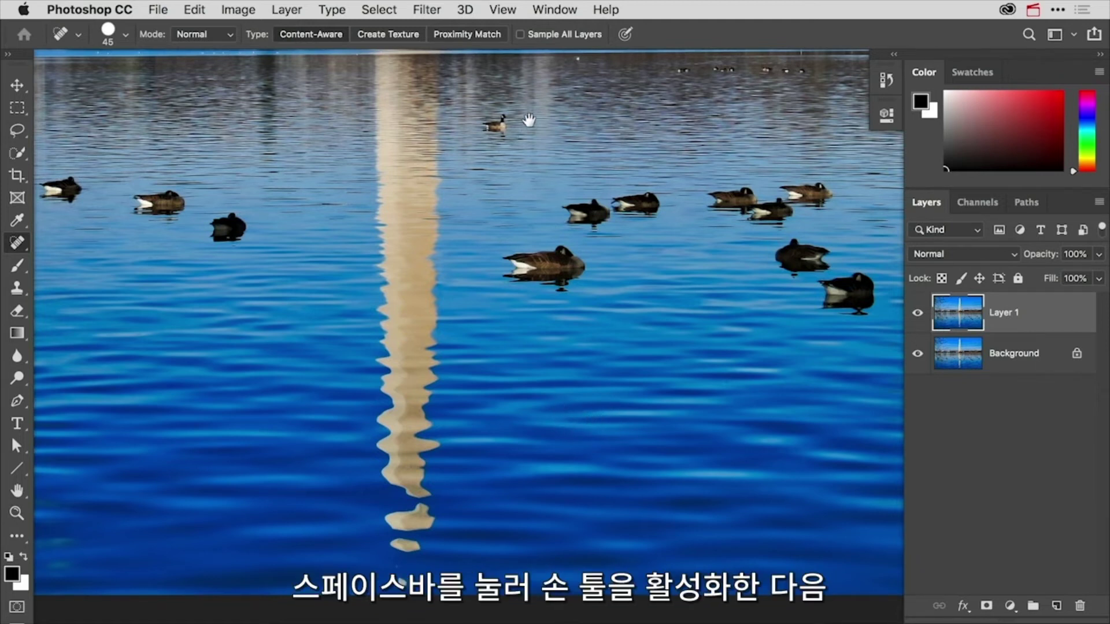
drag(529, 120, 426, 381)
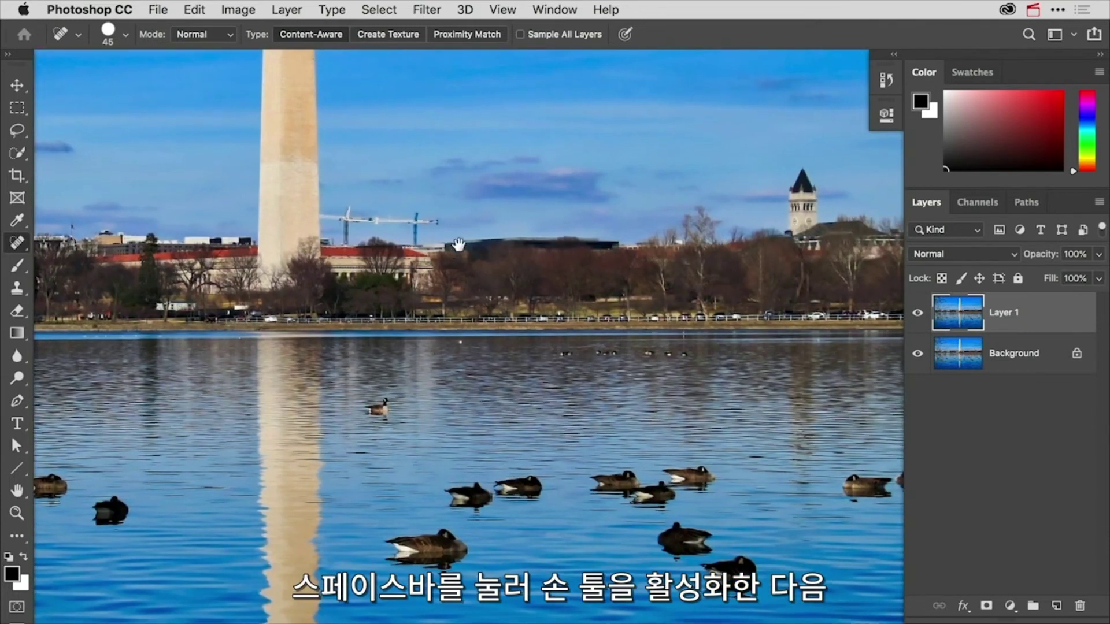
drag(459, 245, 535, 385)
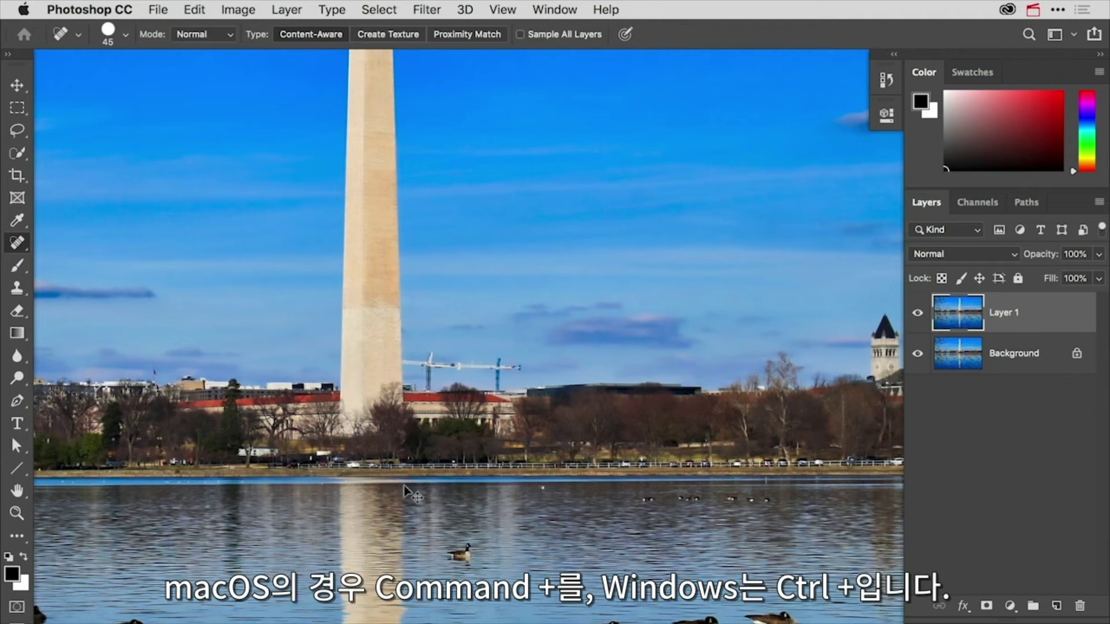
key(ctrl+plus)
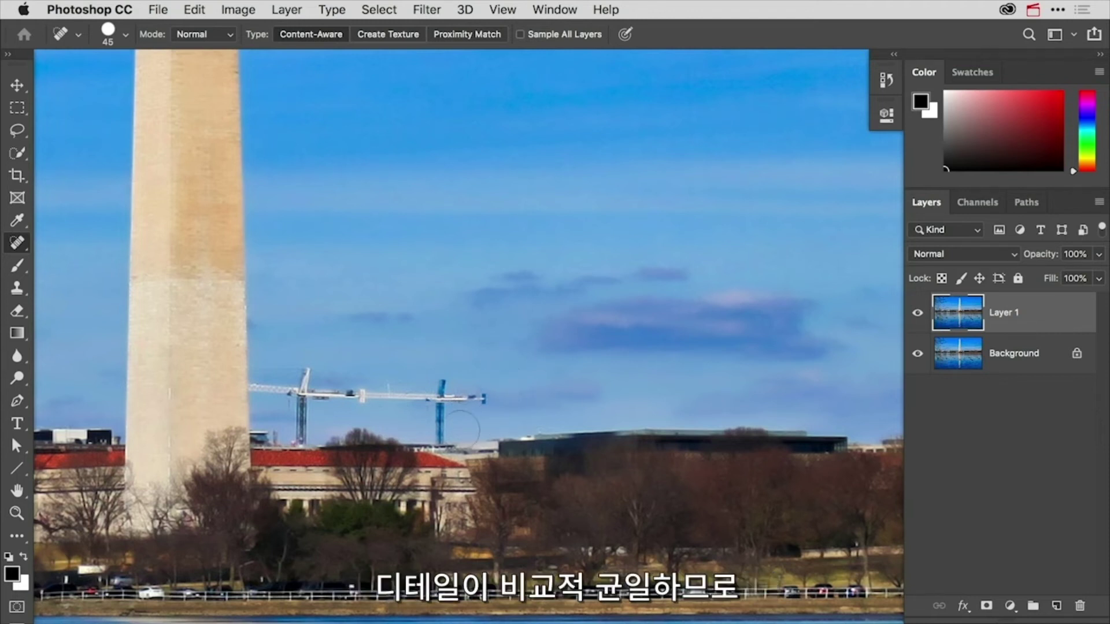
- Set healing to sample surrounding pixels and paint out the crane tops and arm
click(478, 33)
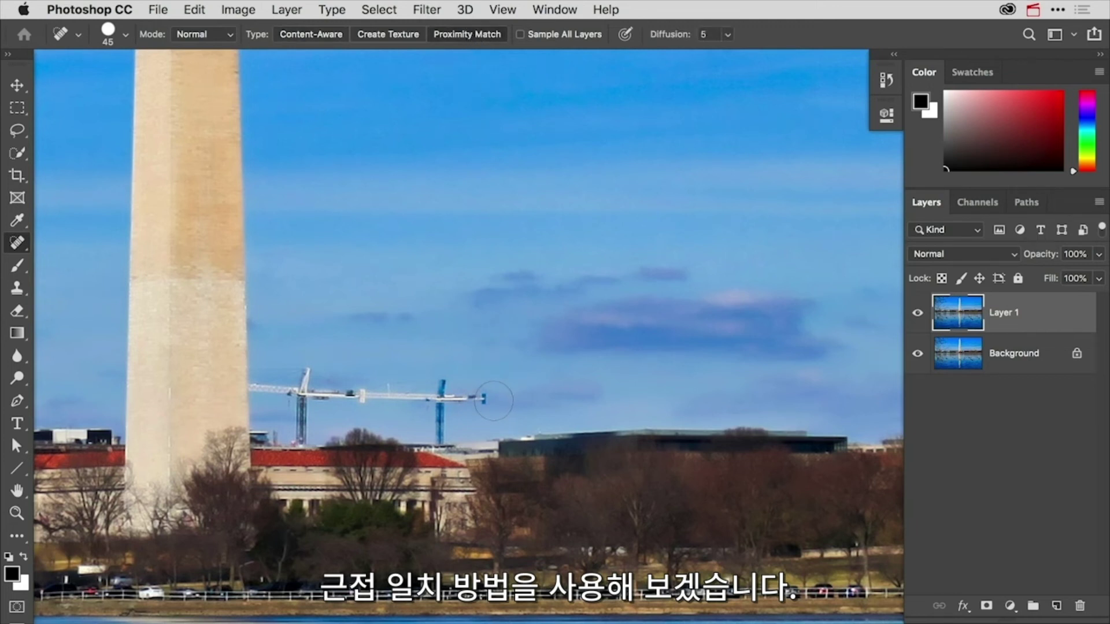
mouse_move(494, 402)
mouse_down()
mouse_move(442, 384)
mouse_move(435, 398)
mouse_move(335, 398)
mouse_move(307, 373)
mouse_move(281, 402)
mouse_move(315, 414)
mouse_move(434, 399)
mouse_up()
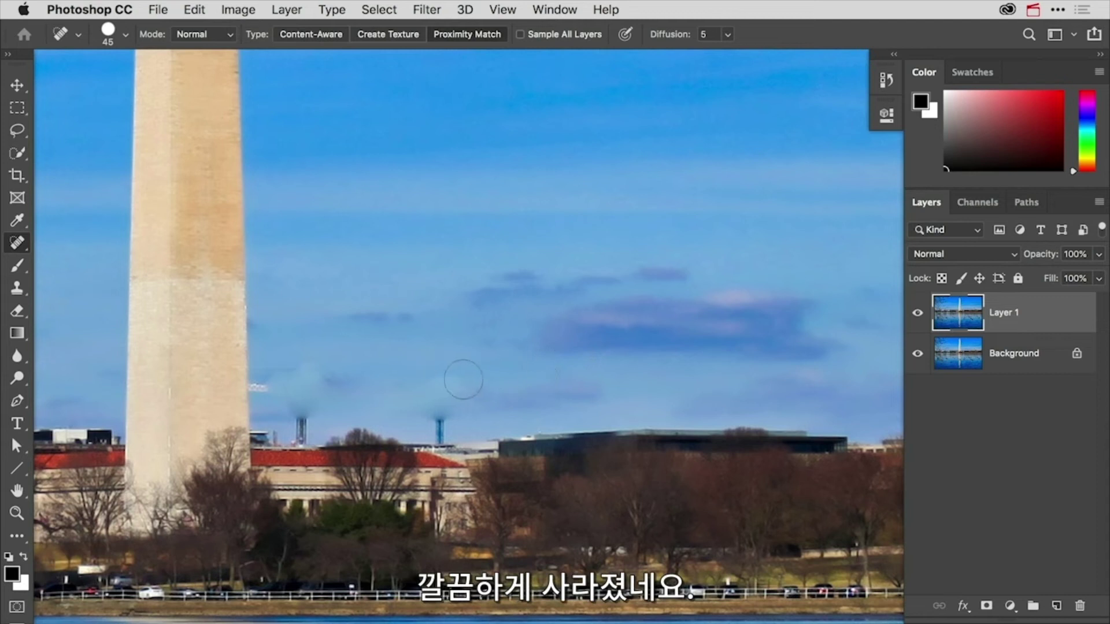
mouse_move(344, 382)
mouse_down()
mouse_move(292, 376)
mouse_move(265, 391)
mouse_up()
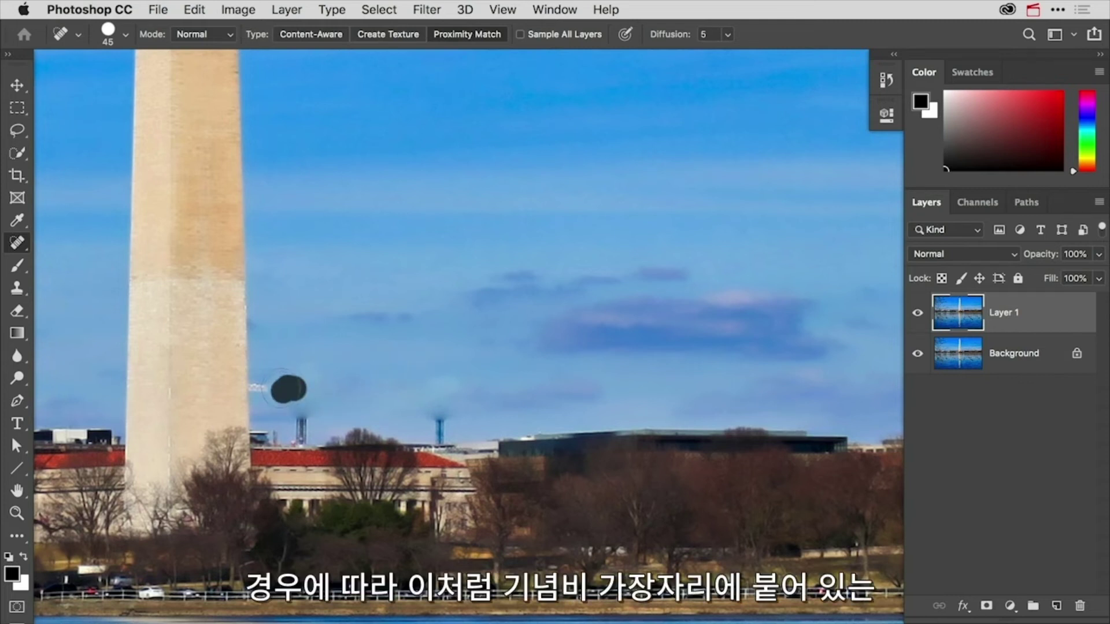
drag(261, 387, 255, 388)
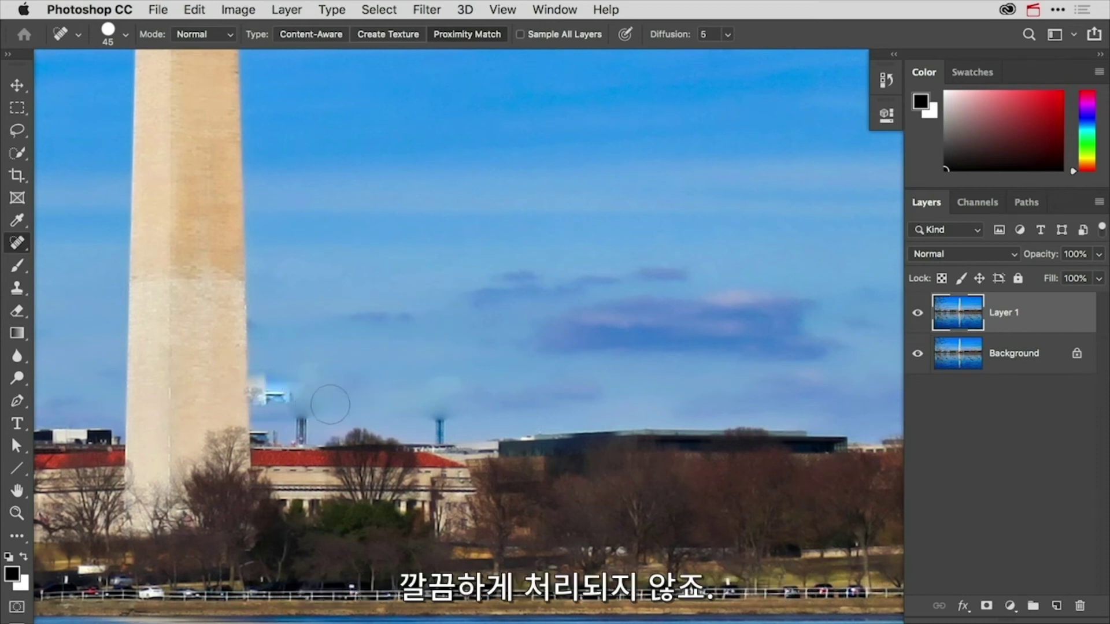
- Undo the smeared stroke, return to Content-Aware, and heal away the left crane mast
key(super+z)
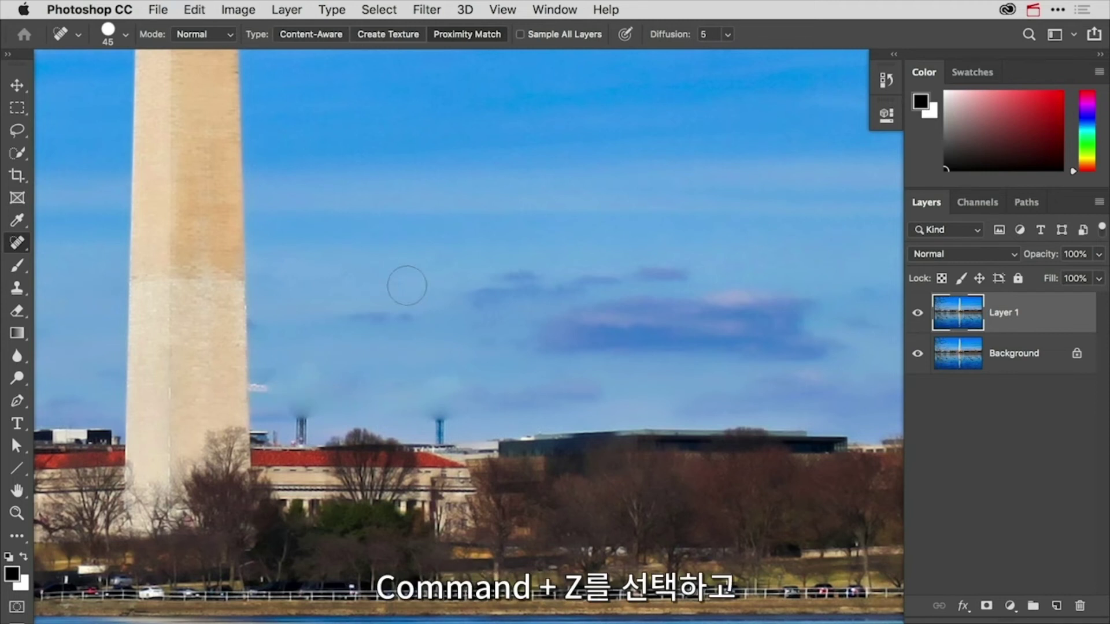
click(322, 36)
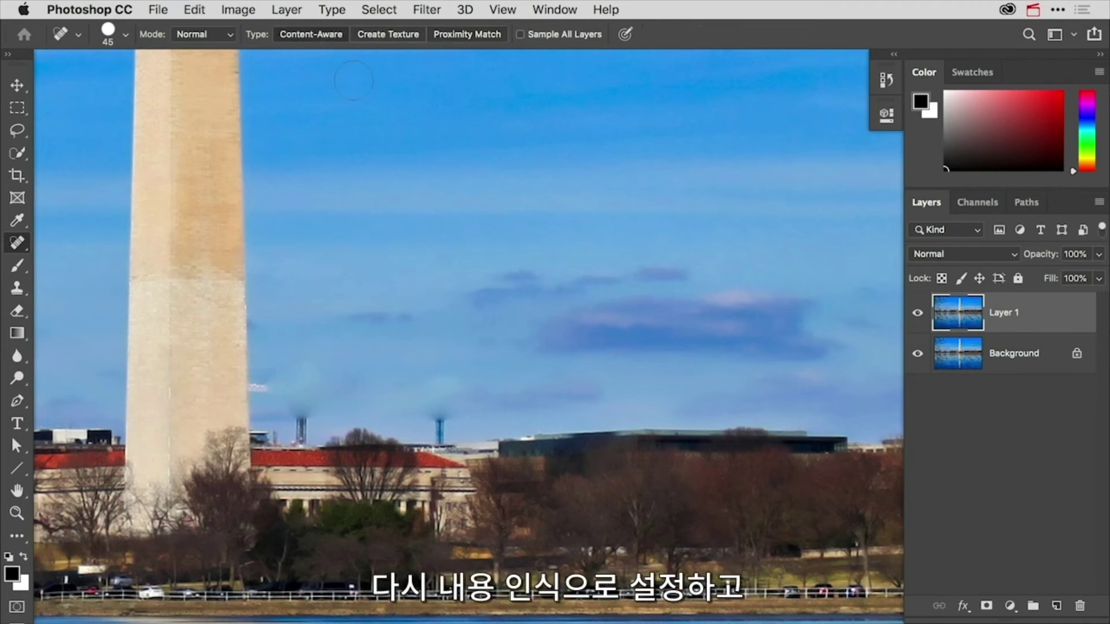
mouse_move(272, 389)
mouse_down()
mouse_move(249, 388)
mouse_move(284, 386)
mouse_move(303, 430)
mouse_up()
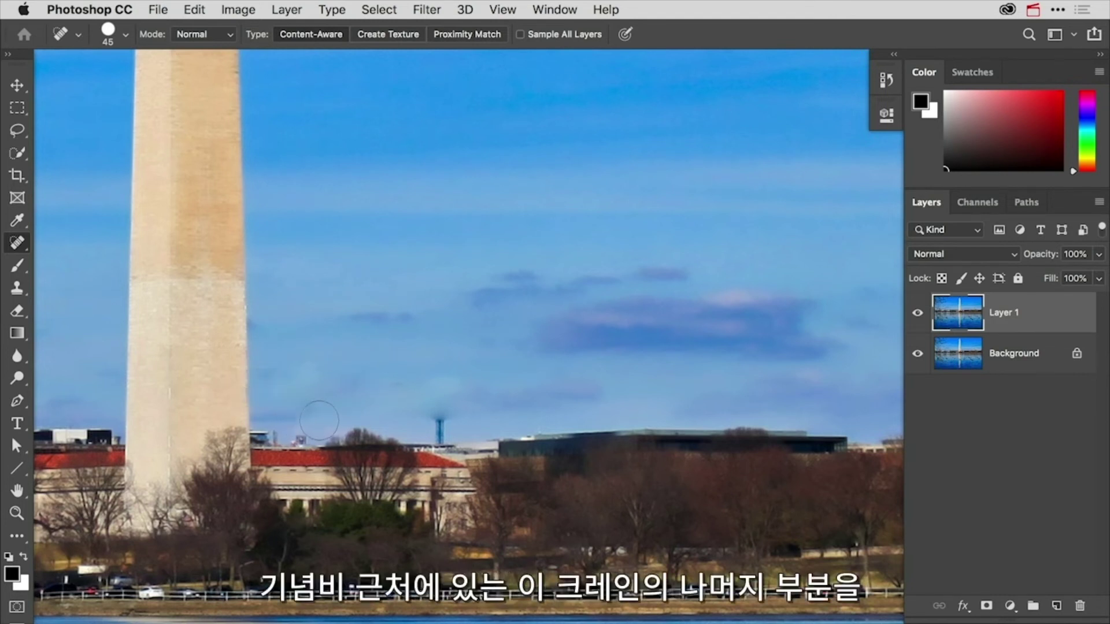
- With a smaller brush, heal the rooftop spot and the top of the right crane
key(bracketleft)
key(bracketleft)
key(bracketleft)
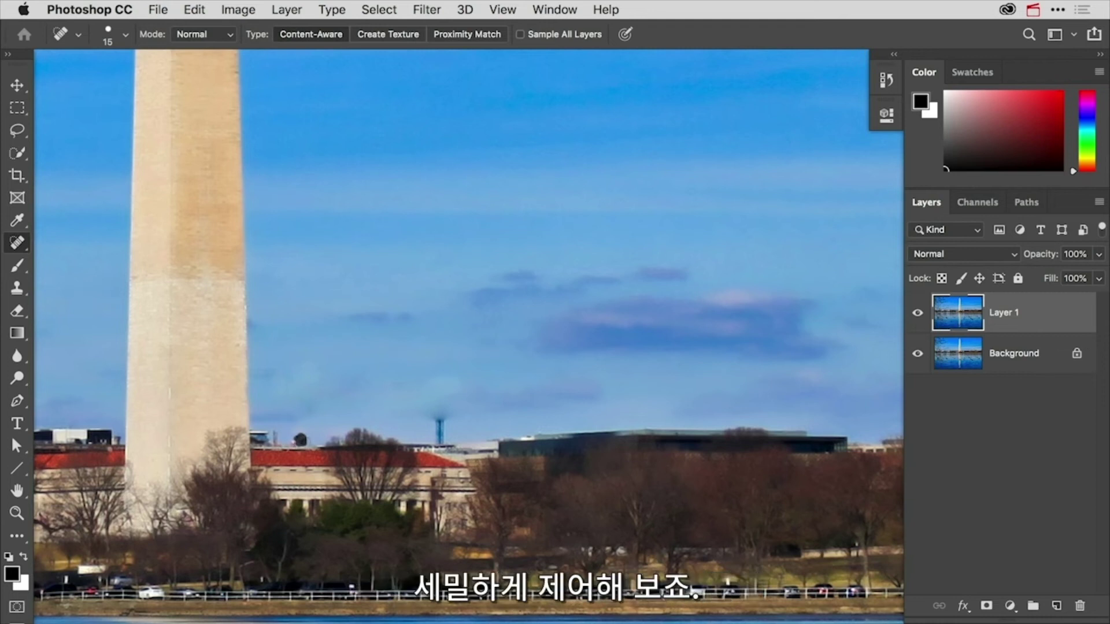
click(301, 439)
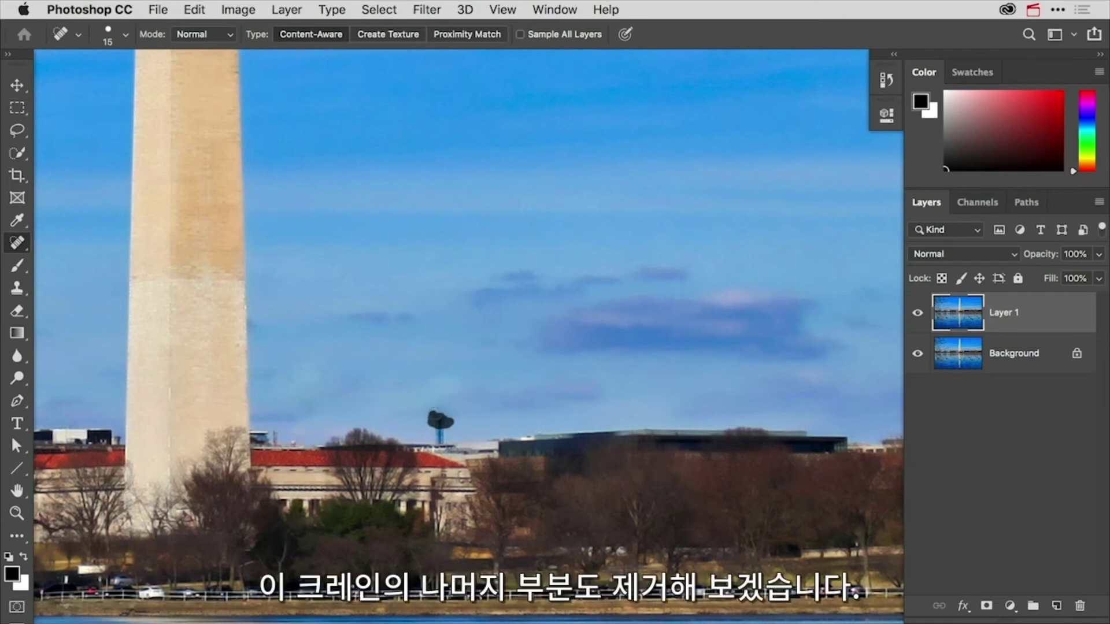
drag(442, 416, 457, 418)
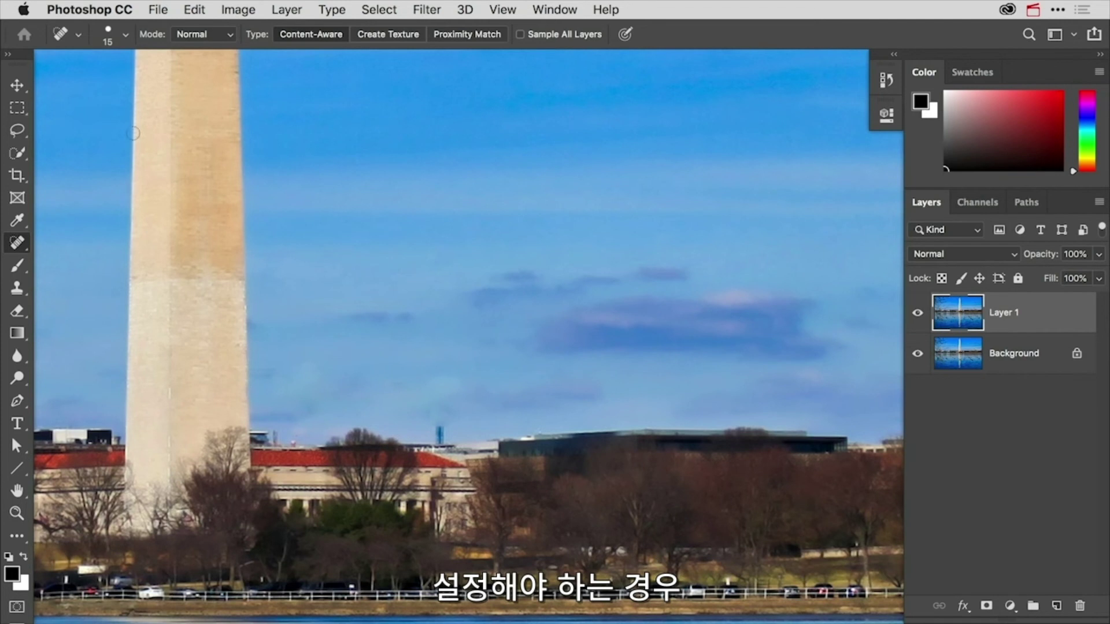
- Zoom in and lasso the leftover crane stub, keeping the building below unselected
click(16, 130)
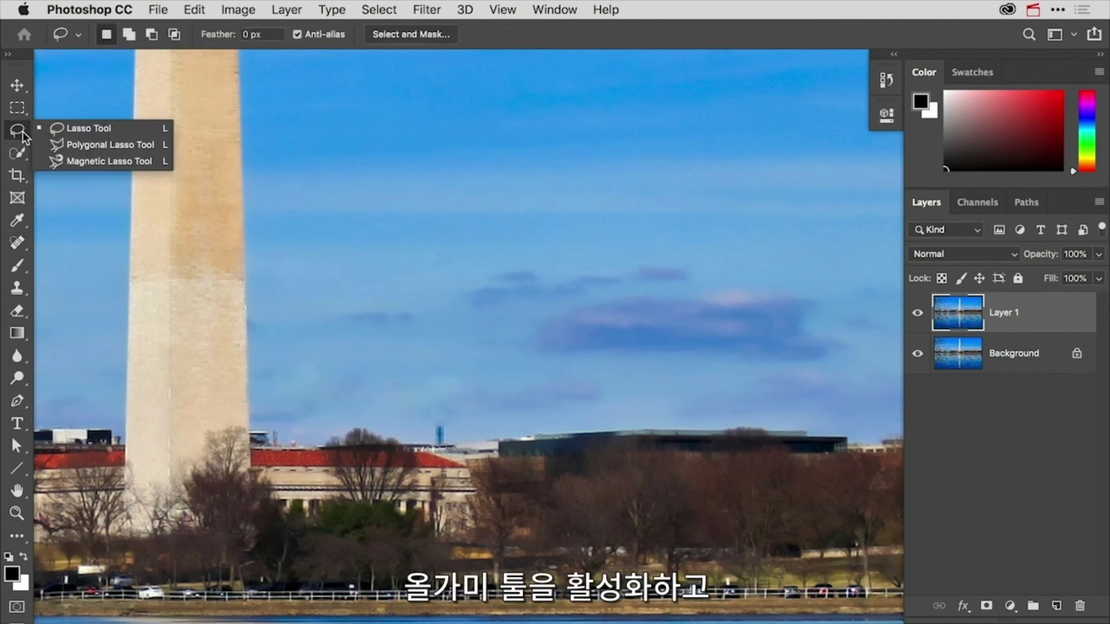
click(62, 127)
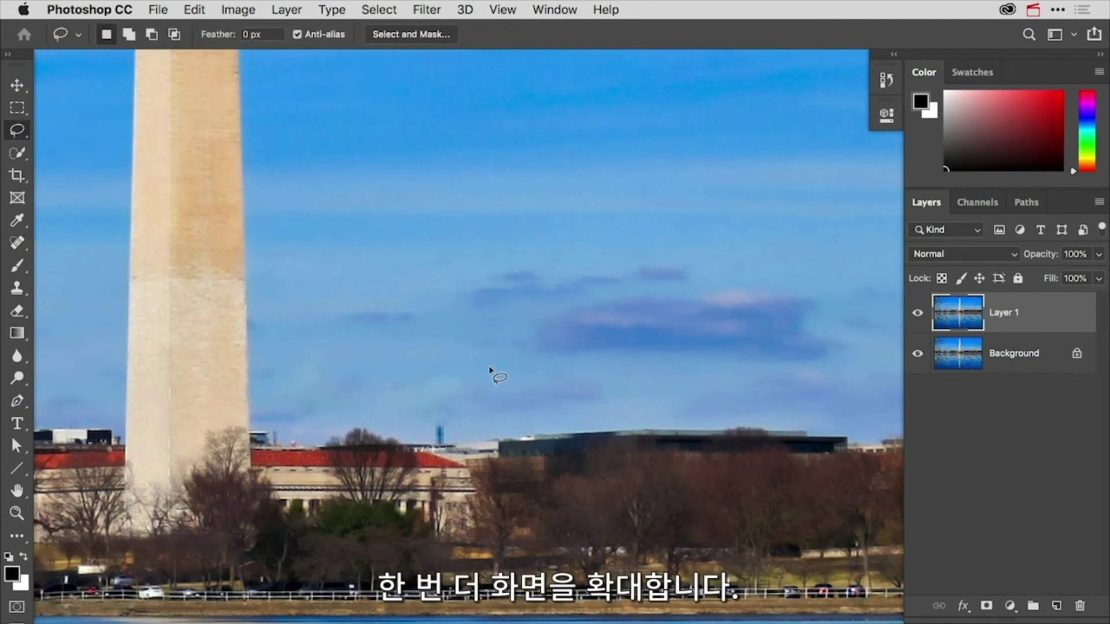
scroll(490, 371, up, 2)
drag(499, 393, 485, 280)
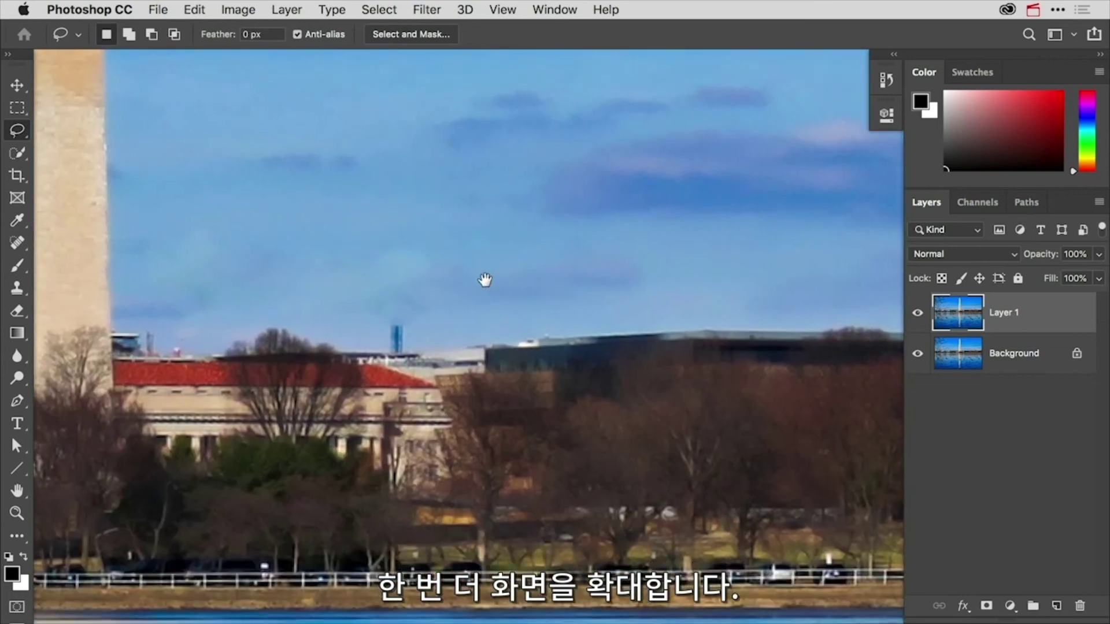
mouse_move(395, 298)
mouse_down()
mouse_move(384, 351)
mouse_move(428, 351)
mouse_move(428, 305)
mouse_move(407, 289)
mouse_move(395, 297)
mouse_up()
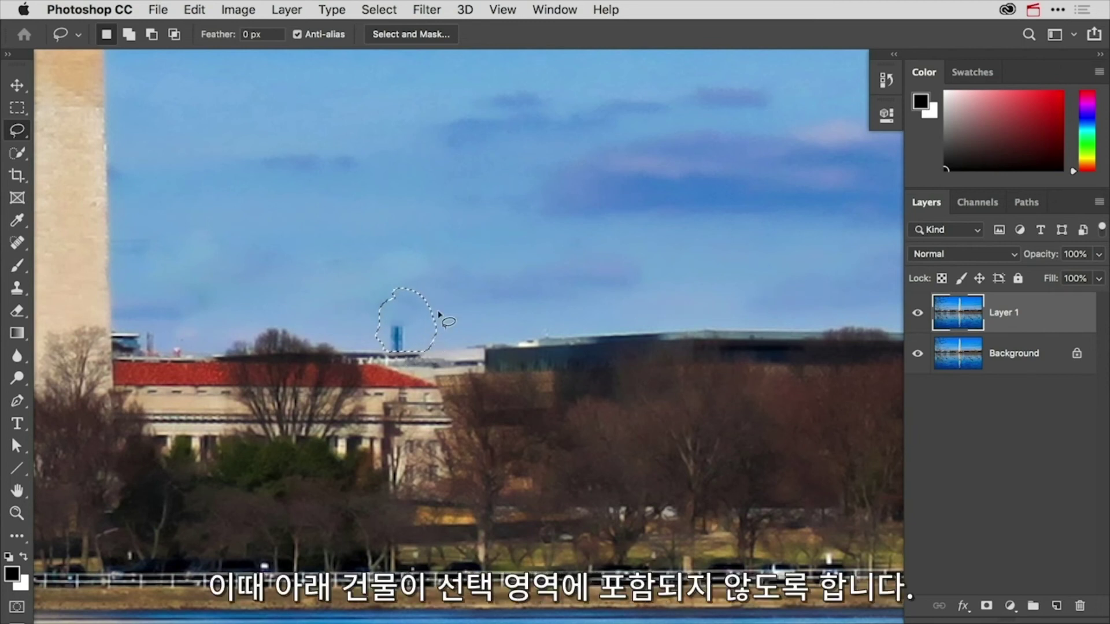
- Spot-heal the crane stub inside the selection, redoing one stroke, then deselect and fit to window
key(j)
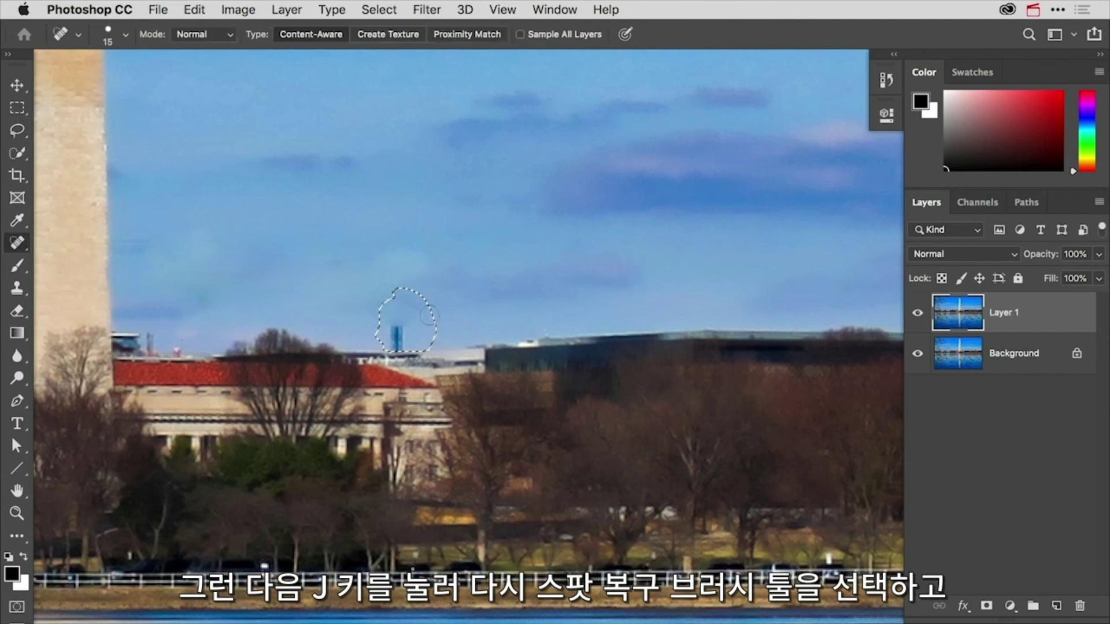
mouse_move(429, 316)
mouse_down()
mouse_move(407, 298)
mouse_move(388, 324)
mouse_move(396, 344)
mouse_move(453, 317)
mouse_up()
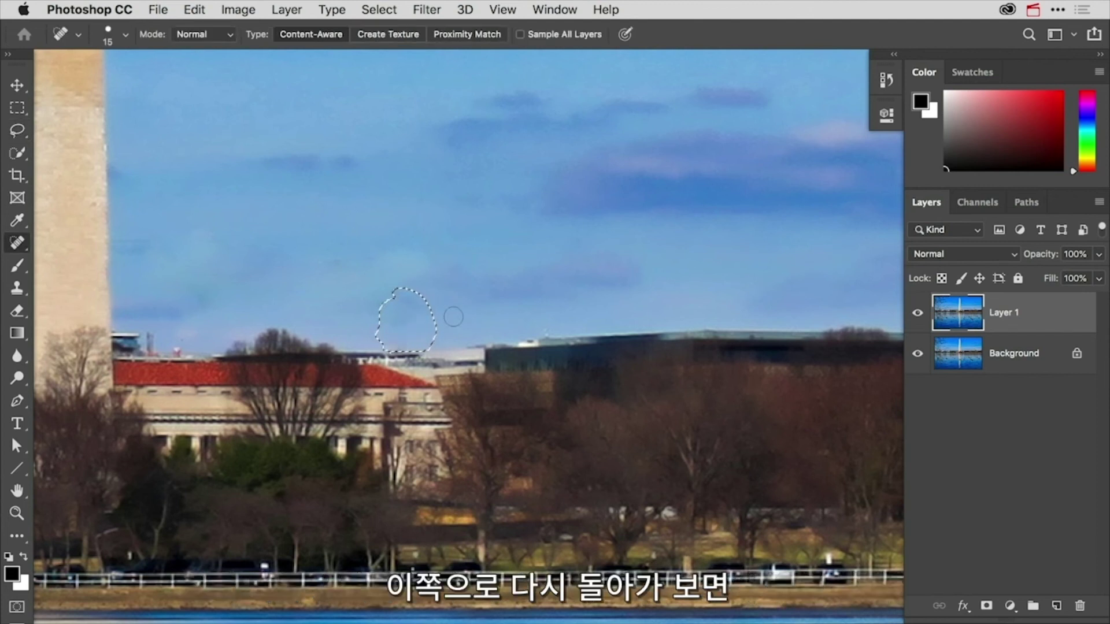
key(ctrl+z)
drag(386, 346, 405, 339)
key(ctrl+d)
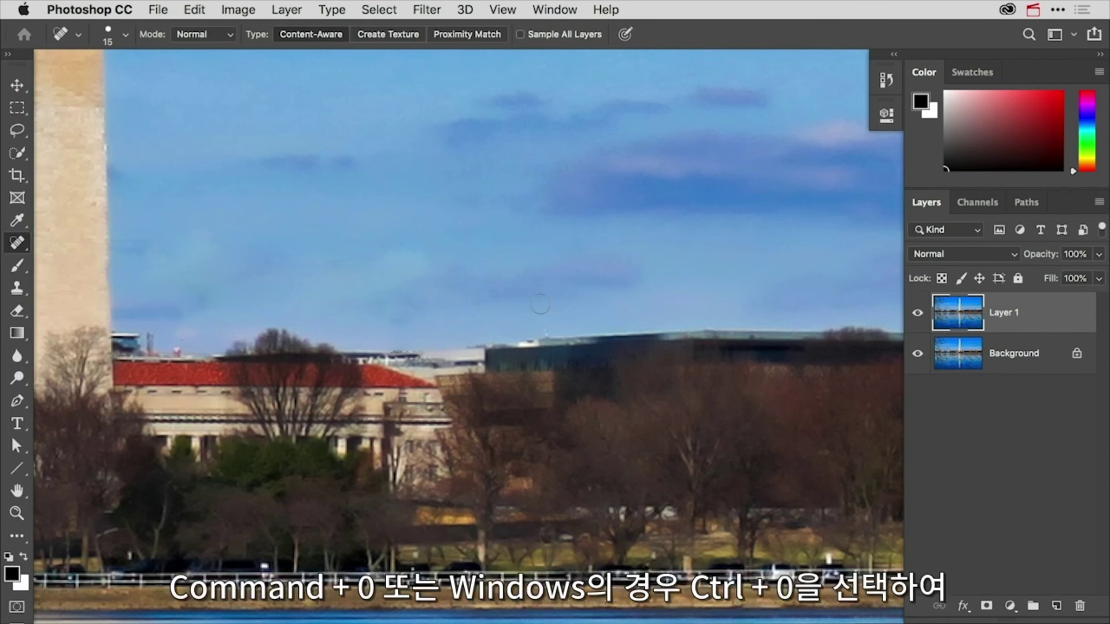
key(ctrl+0)
drag(633, 355, 532, 359)
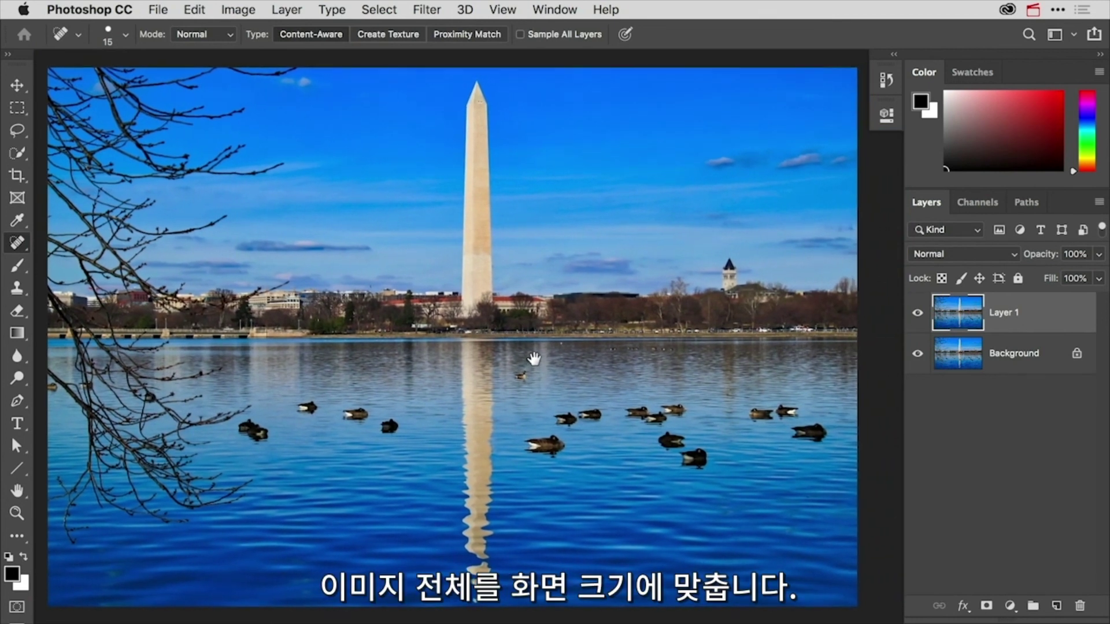
click(918, 315)
click(918, 315)
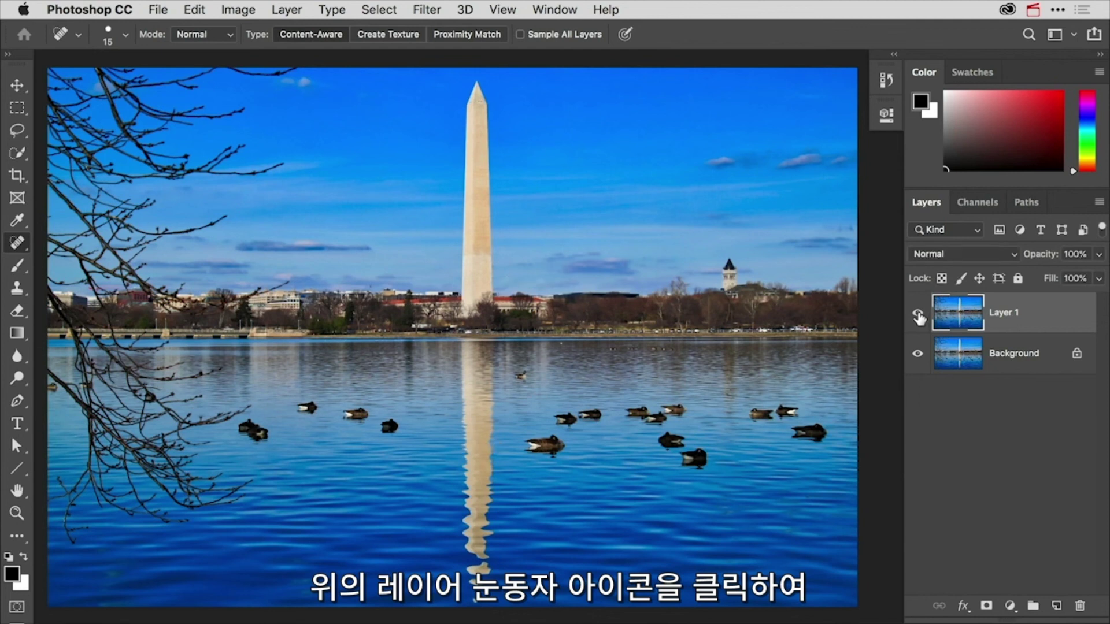
click(918, 315)
click(918, 315)
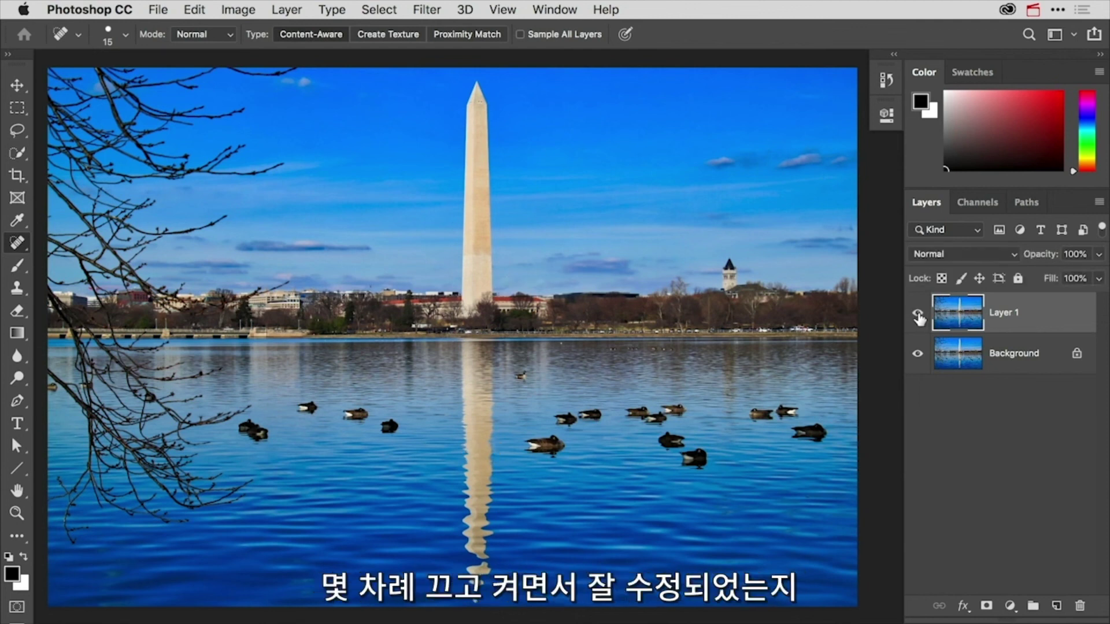
click(918, 315)
click(918, 315)
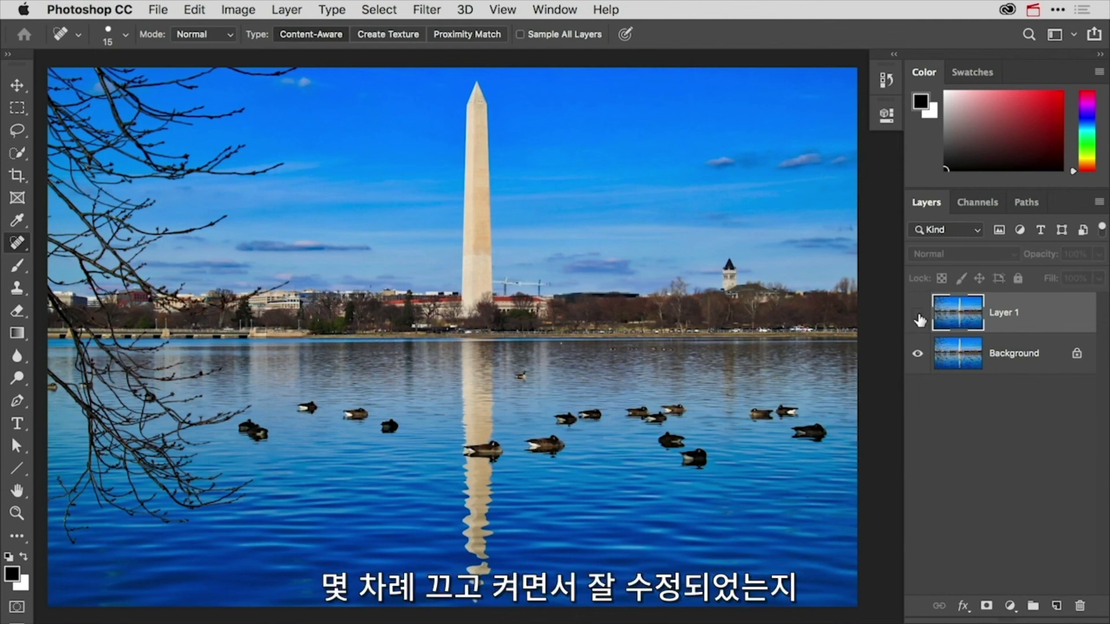
click(918, 315)
click(919, 315)
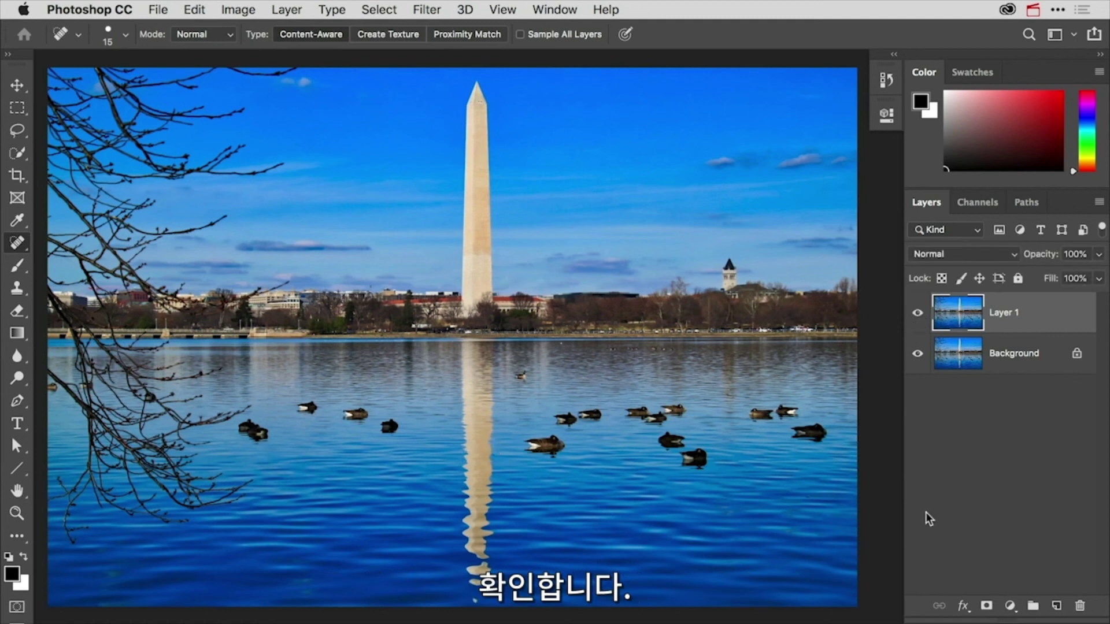